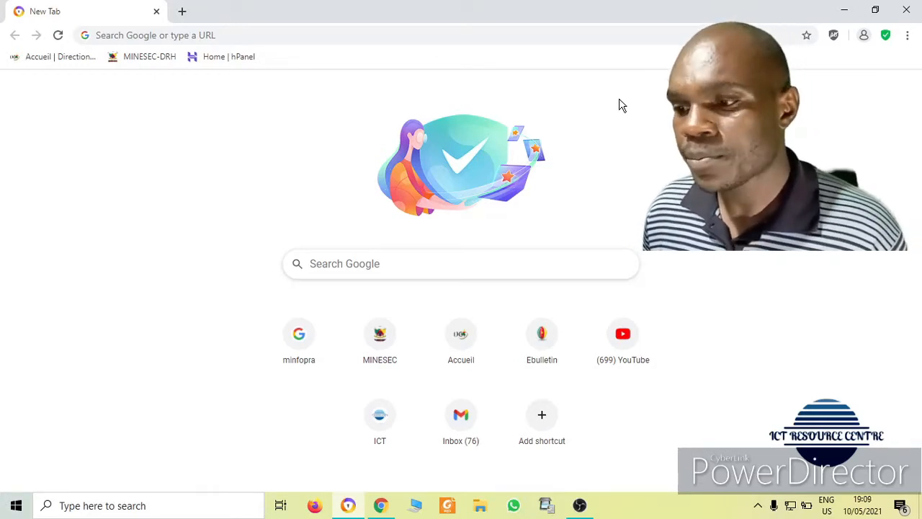
Search Google for 'mtn mobile money login' and scroll to the MTN MobileMoney - Login result
{"action": "left_click", "coordinate": [309, 42]}
{"action": "type", "text": "mtn "}
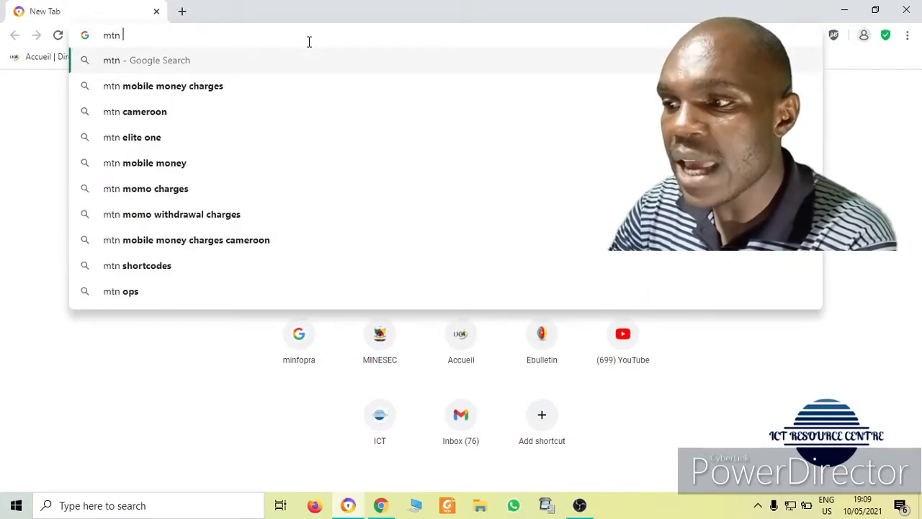
{"action": "type", "text": "moile"}
{"action": "key", "text": "BackSpace"}
{"action": "key", "text": "BackSpace"}
{"action": "key", "text": "BackSpace"}
{"action": "type", "text": "bile money login"}
{"action": "key", "text": "Return"}
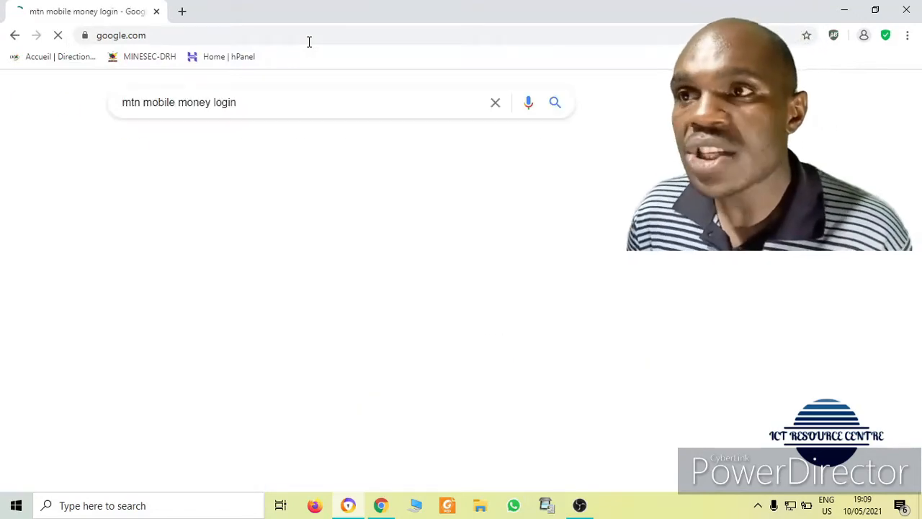
{"action": "scroll", "coordinate": [918, 184], "scroll_direction": "down", "scroll_amount": 2}
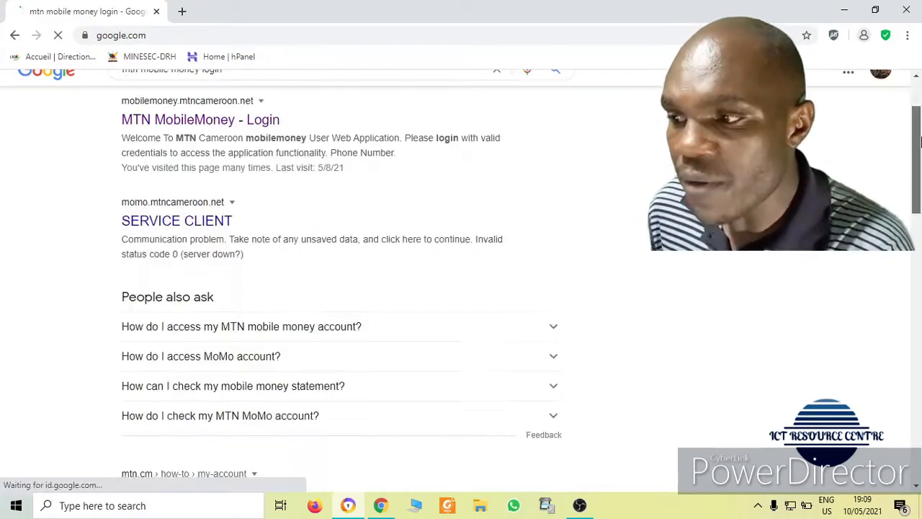
{"action": "scroll", "coordinate": [917, 184], "scroll_direction": "down", "scroll_amount": 2}
{"action": "left_click_drag", "start_coordinate": [917, 184], "coordinate": [917, 108]}
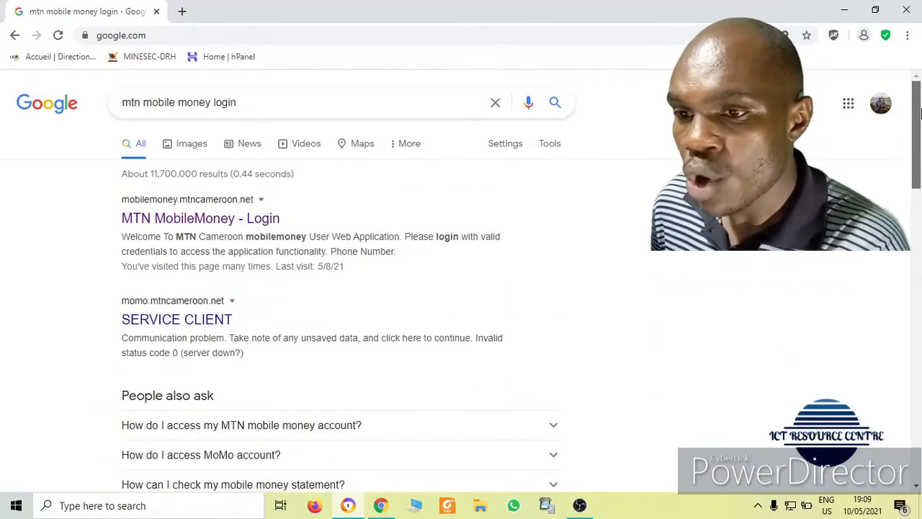
Open the MTN MobileMoney - Login page and check its secure https web address
{"action": "left_click", "coordinate": [211, 219]}
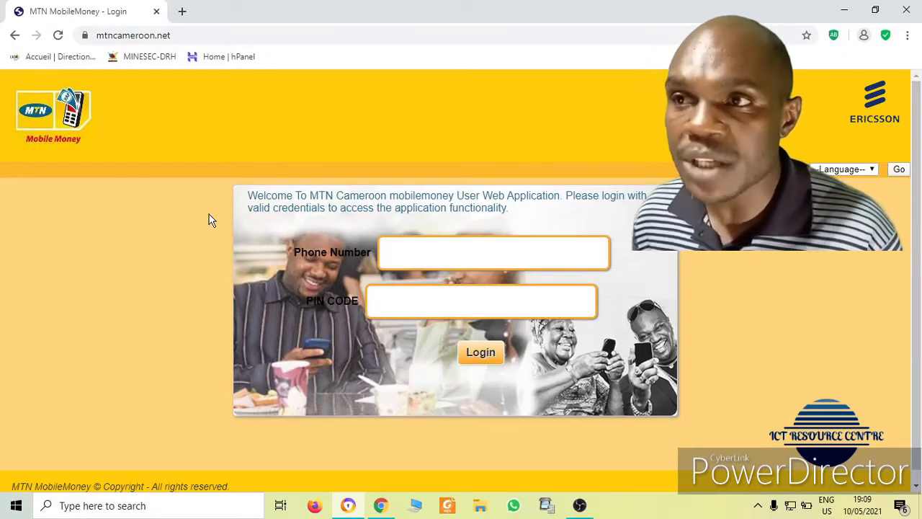
{"action": "left_click", "coordinate": [442, 244]}
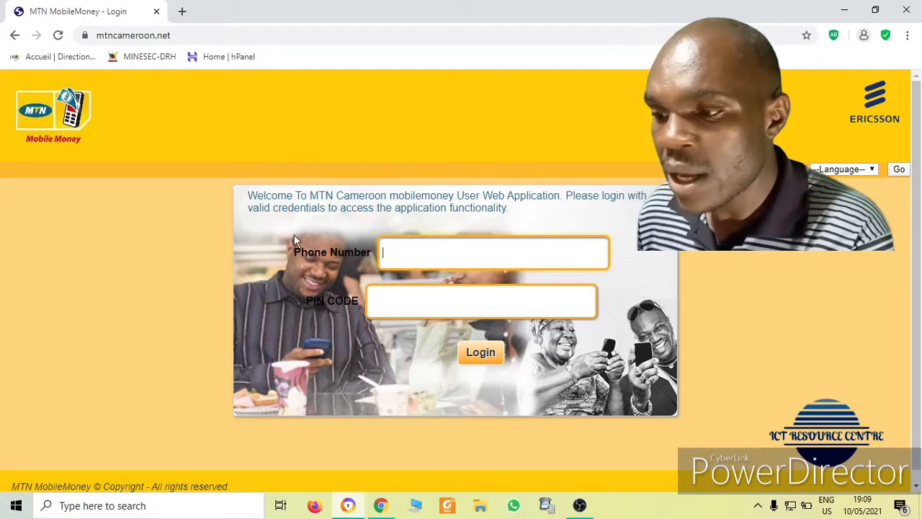
{"action": "left_click", "coordinate": [231, 36]}
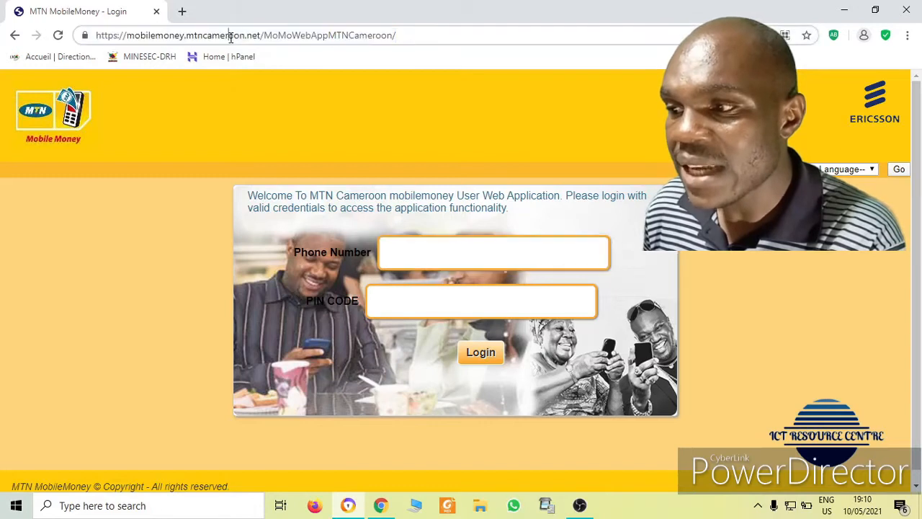
{"action": "left_click", "coordinate": [113, 36]}
{"action": "left_click_drag", "start_coordinate": [113, 36], "coordinate": [120, 40]}
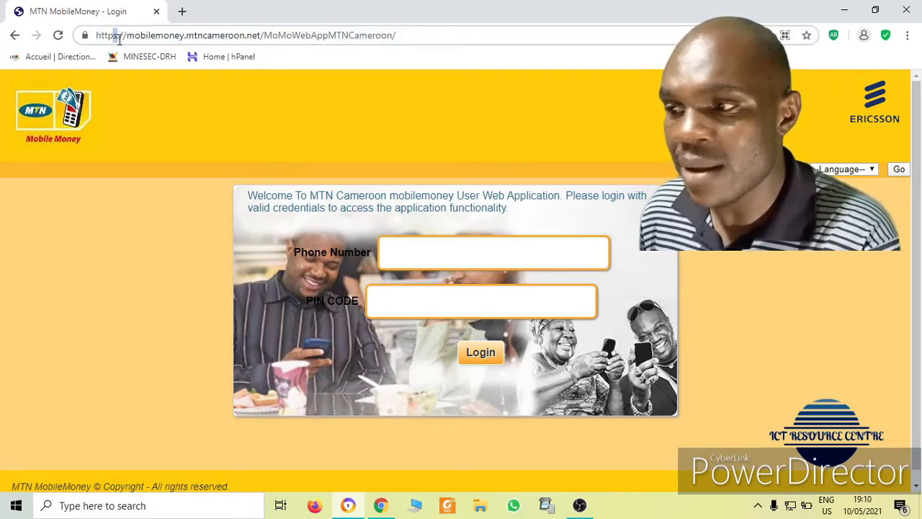
Enter the account's phone number and PIN code, then log in
{"action": "left_click", "coordinate": [428, 256]}
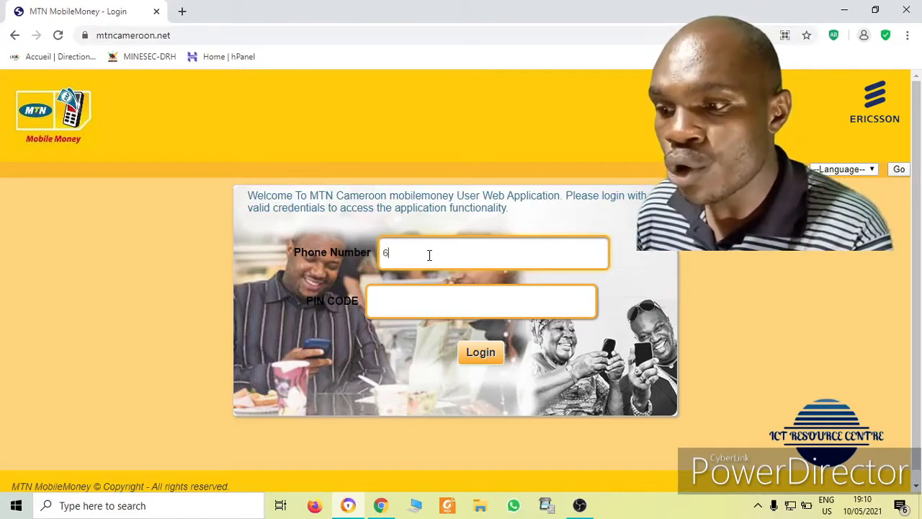
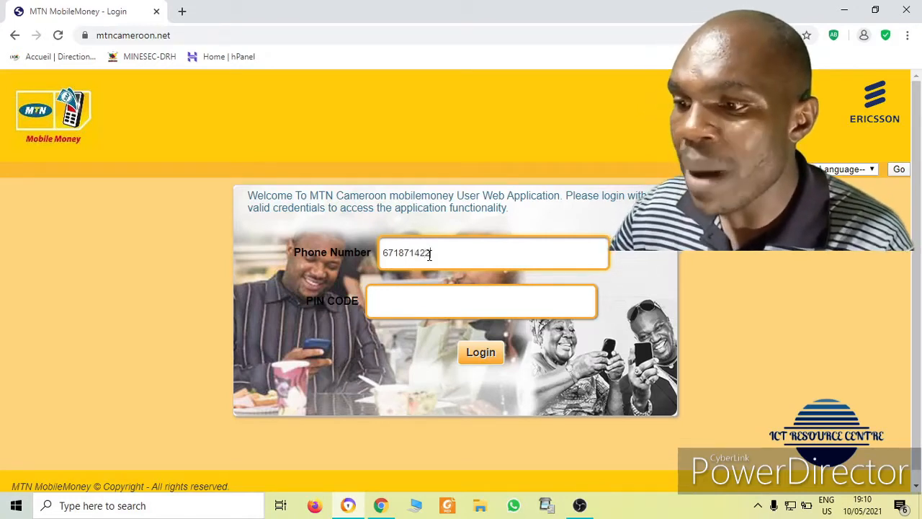
{"action": "left_click", "coordinate": [430, 301]}
{"action": "type", "text": "1"}
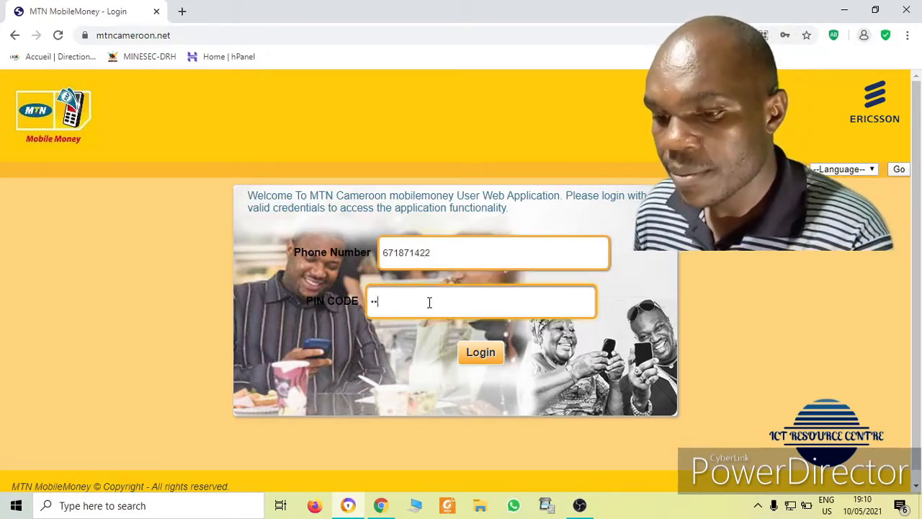
{"action": "type", "text": "2345"}
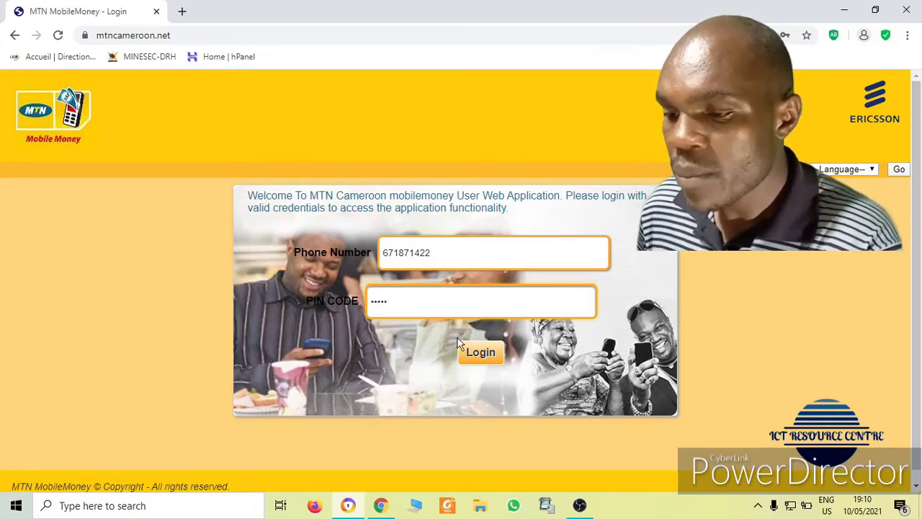
{"action": "left_click", "coordinate": [481, 359]}
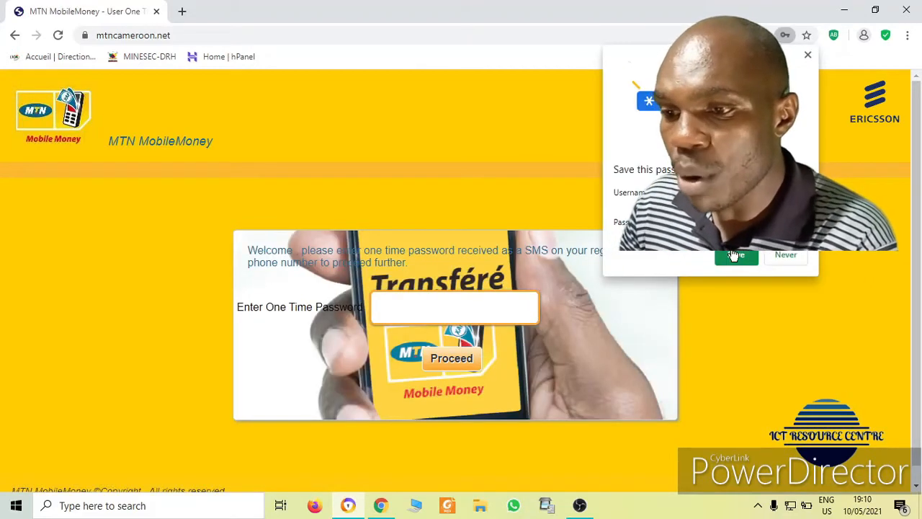
Save the login in Chrome, then enter and submit the SMS one-time password
{"action": "left_click", "coordinate": [734, 257]}
{"action": "left_click", "coordinate": [440, 298]}
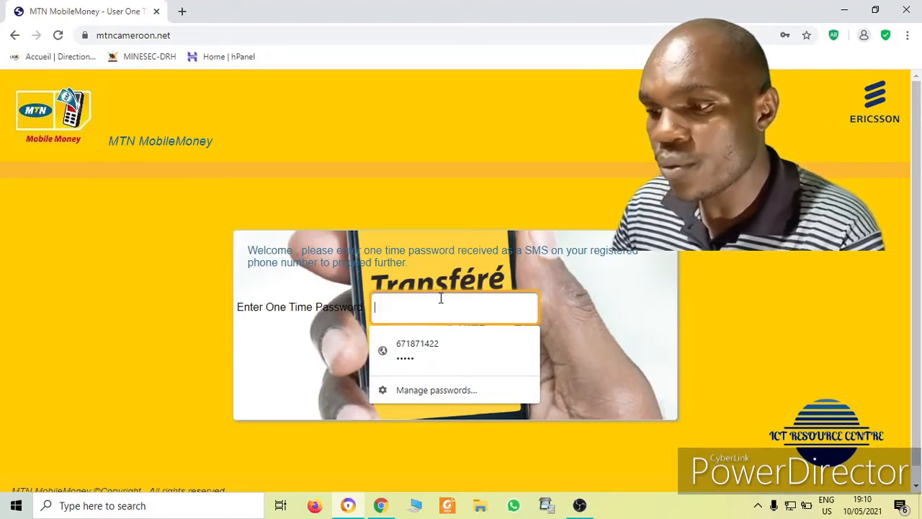
{"action": "type", "text": "1234"}
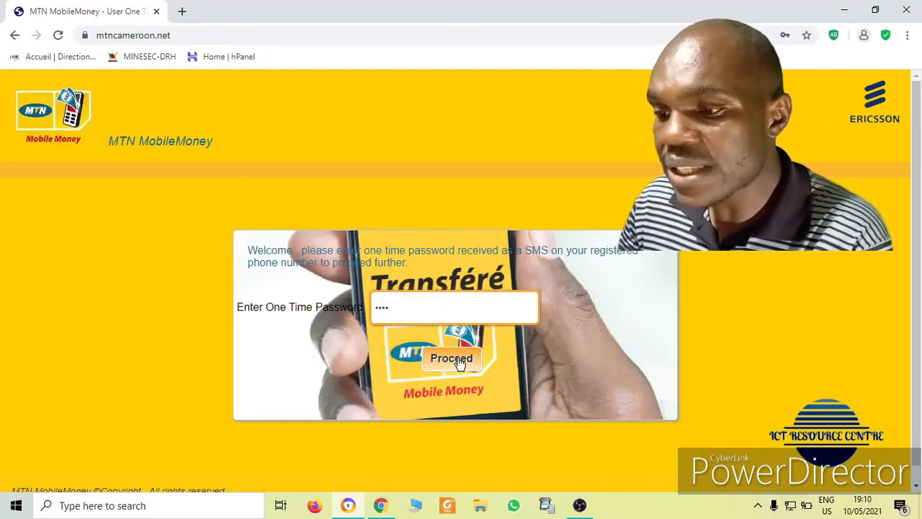
{"action": "left_click", "coordinate": [460, 362]}
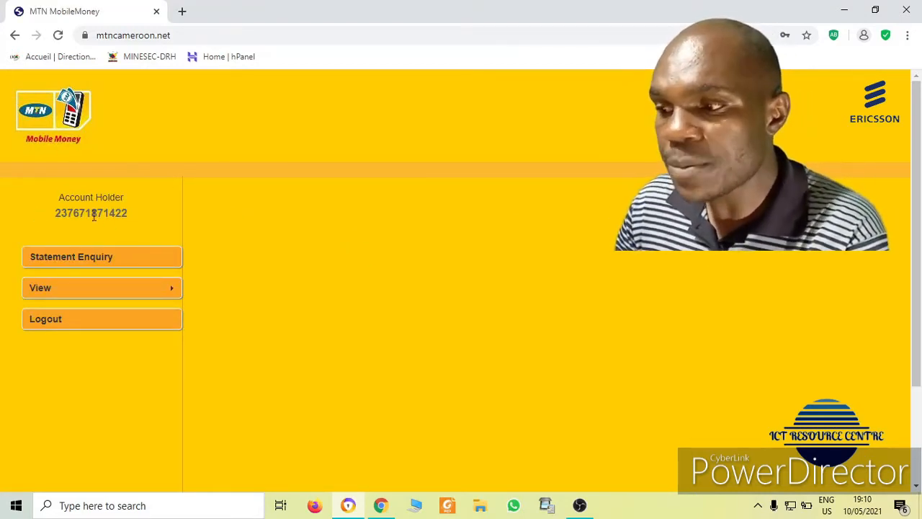
Go to the statement enquiry and continue with the MOBILE_MONEY account selected
{"action": "left_click_drag", "start_coordinate": [55, 212], "coordinate": [129, 213]}
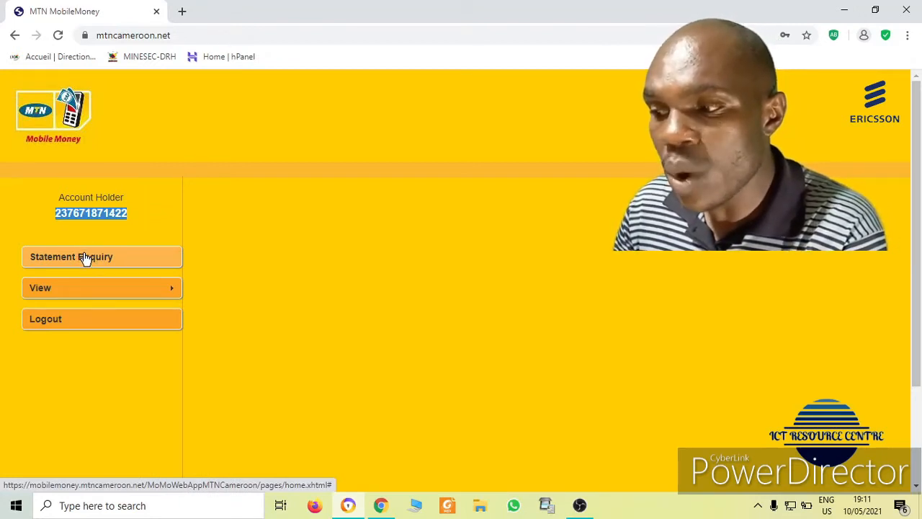
{"action": "mouse_move", "coordinate": [85, 286]}
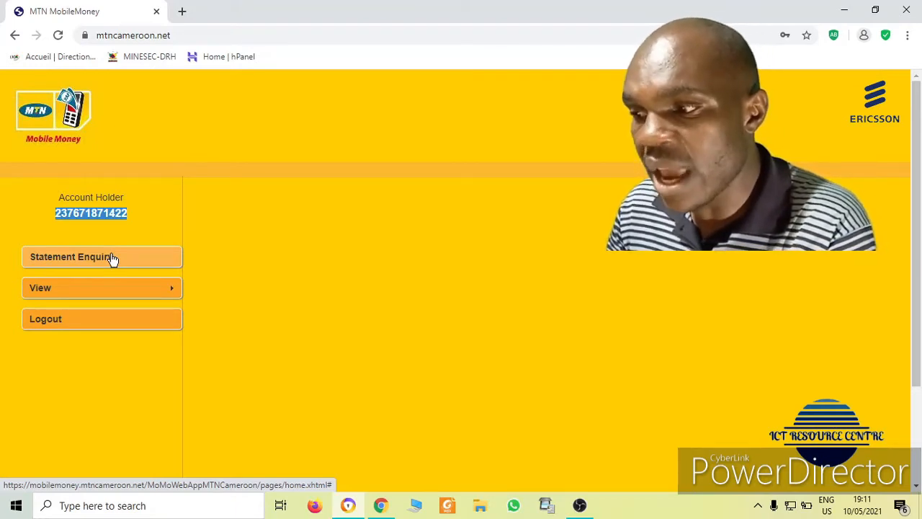
{"action": "left_click", "coordinate": [112, 258]}
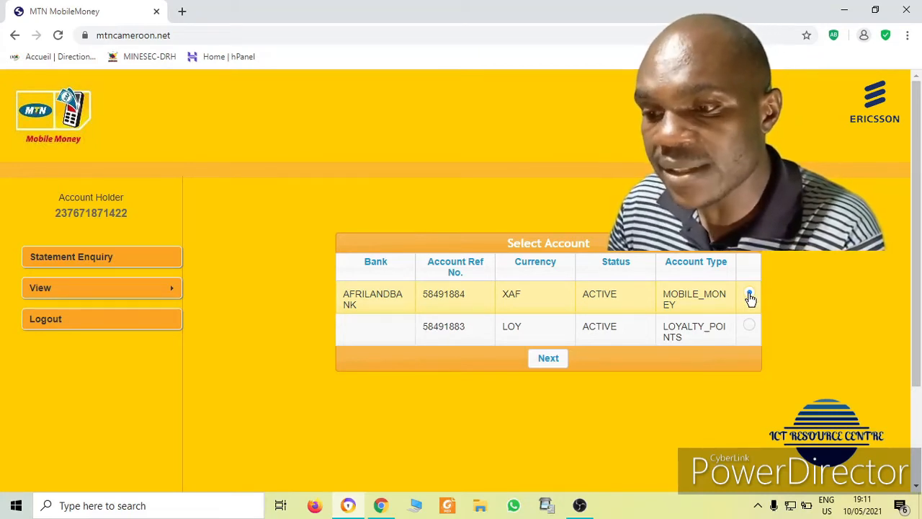
{"action": "left_click", "coordinate": [553, 360]}
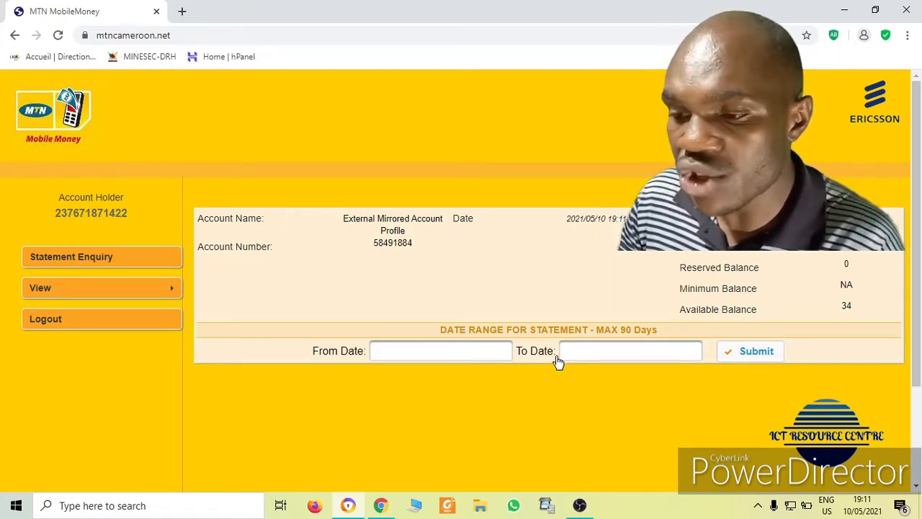
Pick 10 February 2021 as From Date and 10 May 2021 as To Date
{"action": "left_click_drag", "start_coordinate": [436, 339], "coordinate": [437, 348]}
{"action": "left_click", "coordinate": [437, 348]}
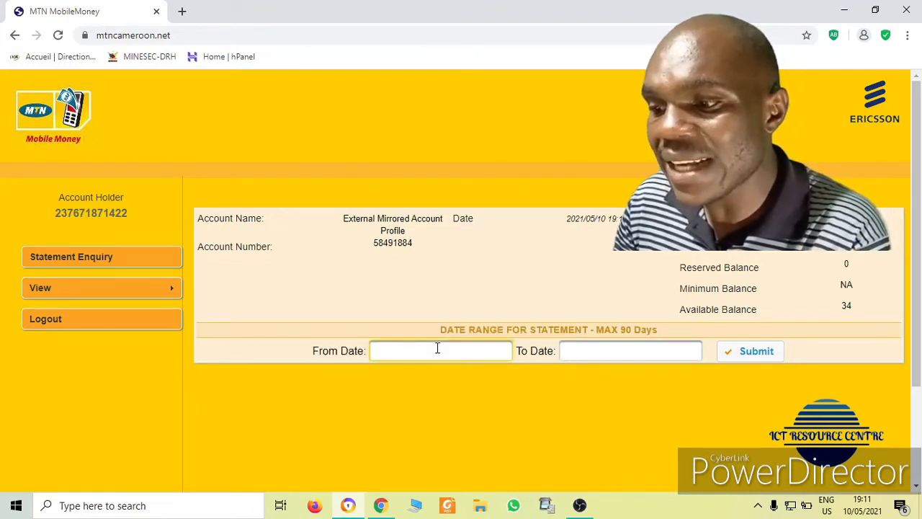
{"action": "left_click", "coordinate": [383, 184]}
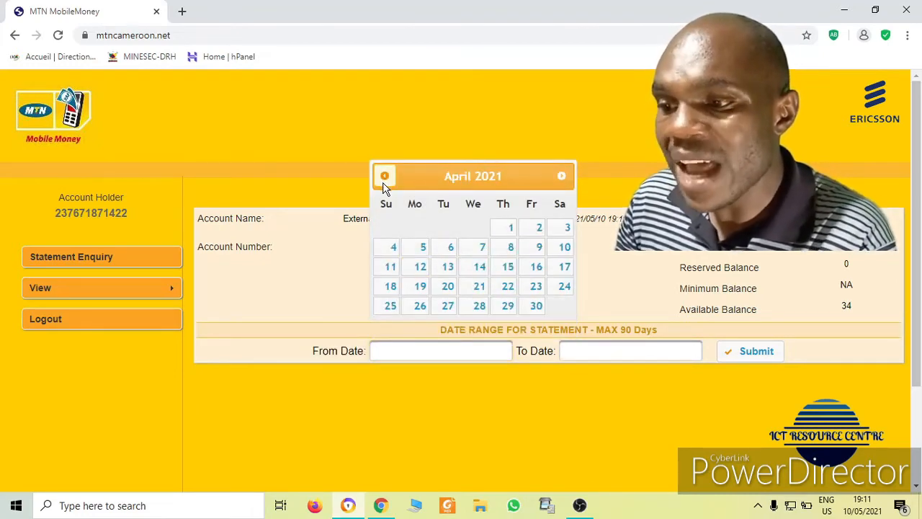
{"action": "left_click", "coordinate": [383, 180]}
{"action": "left_click", "coordinate": [384, 180]}
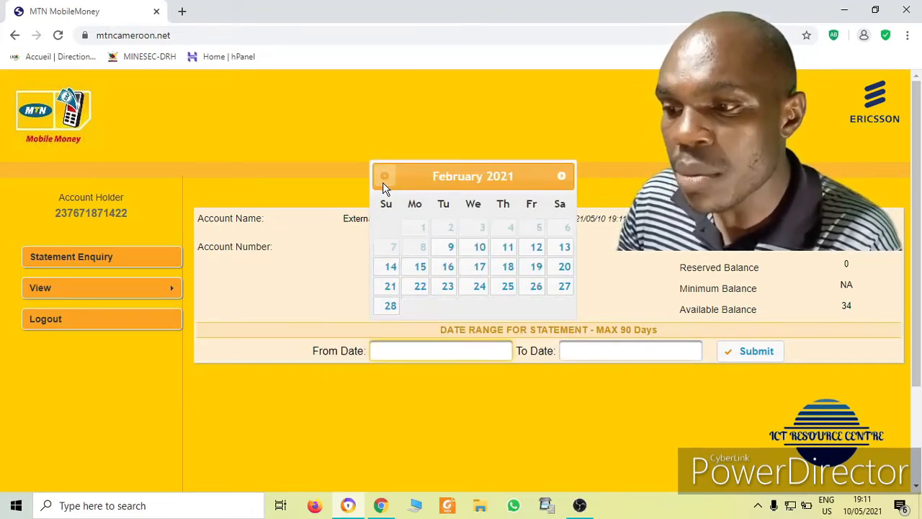
{"action": "left_click", "coordinate": [462, 245]}
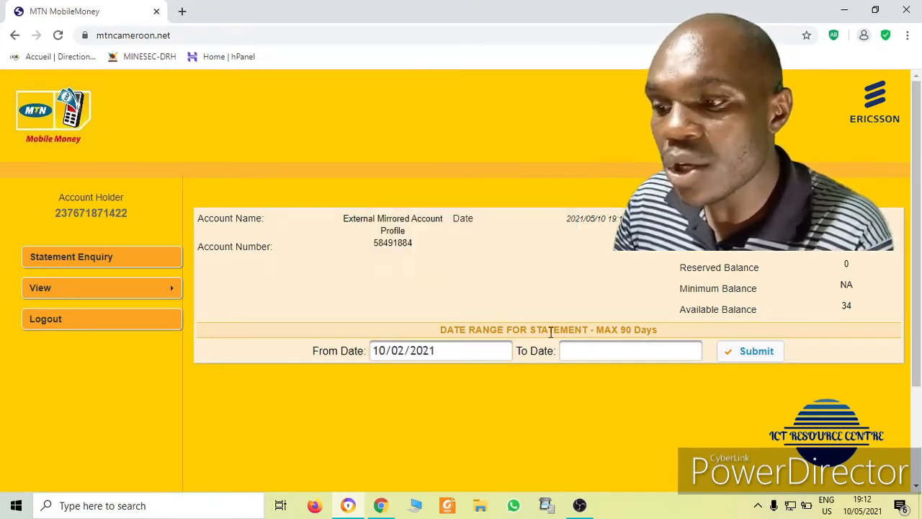
{"action": "left_click", "coordinate": [589, 346]}
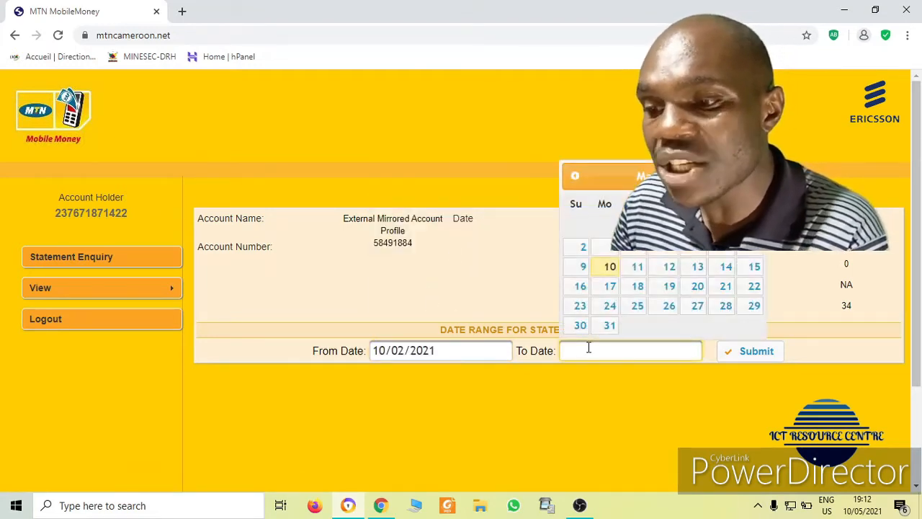
{"action": "left_click", "coordinate": [607, 268]}
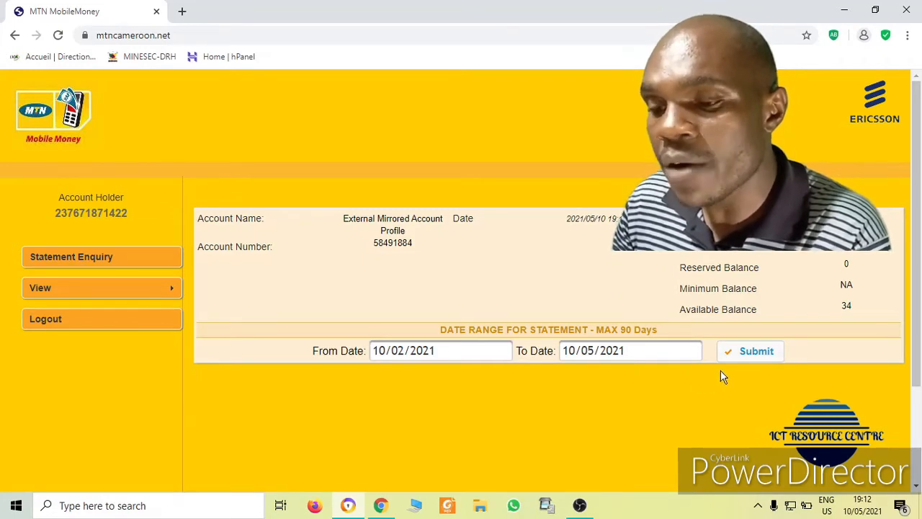
Submit the 10/02/2021–10/05/2021 range and download the resulting statement as a CSV file
{"action": "left_click", "coordinate": [757, 352]}
{"action": "scroll", "coordinate": [757, 360], "scroll_direction": "down", "scroll_amount": 5}
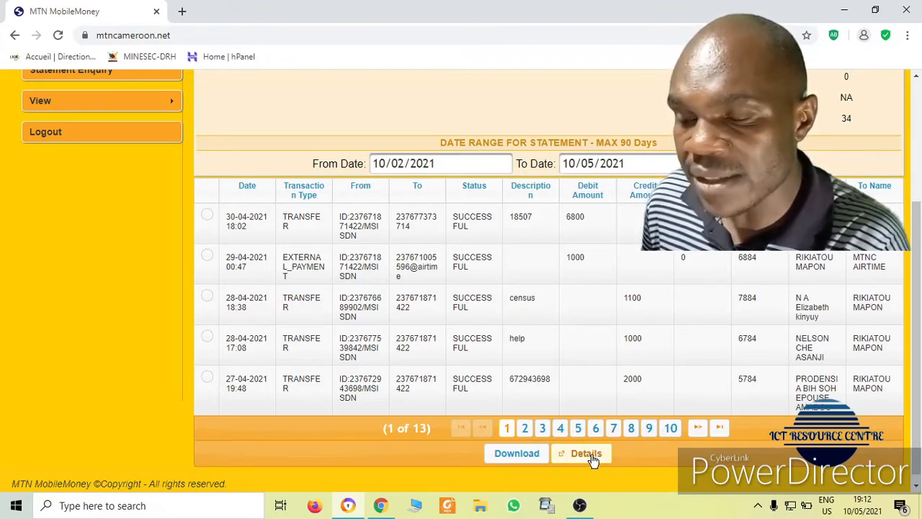
{"action": "left_click", "coordinate": [517, 455]}
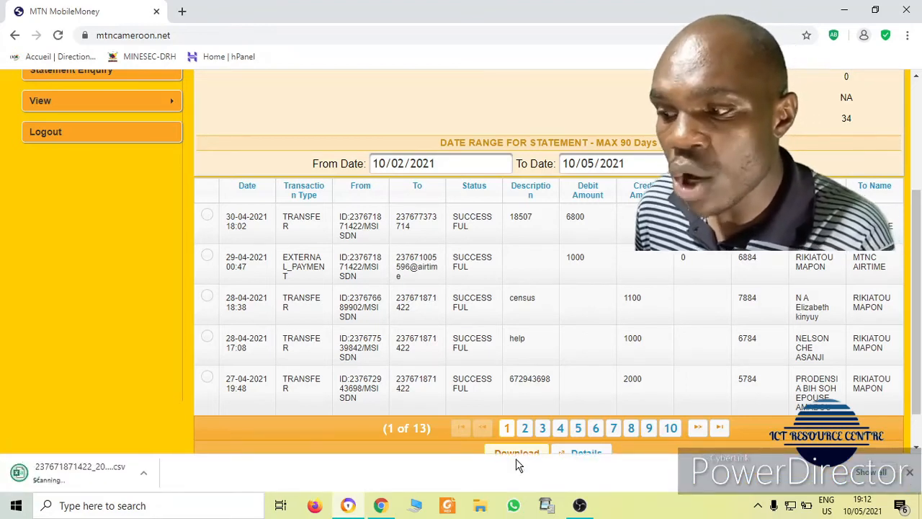
{"action": "left_click", "coordinate": [144, 476]}
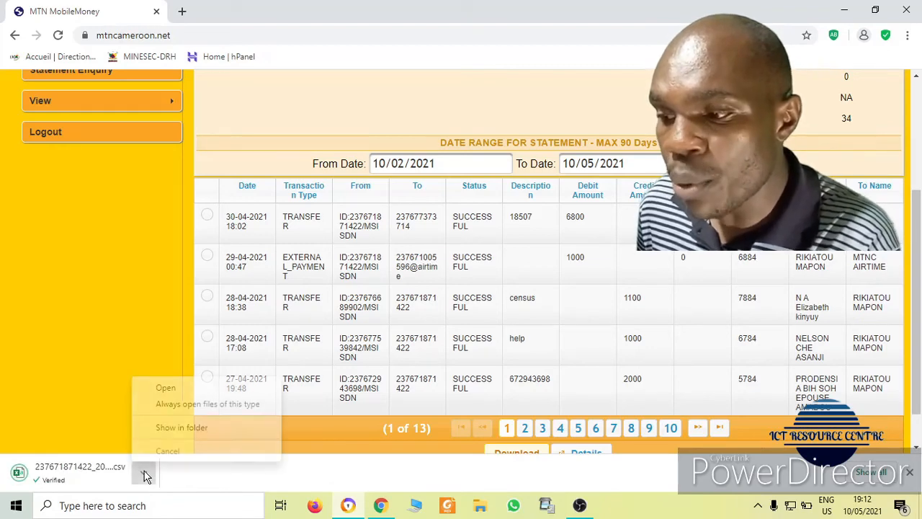
Show the statement CSV in Downloads, open it in Excel, and return to Chrome
{"action": "left_click", "coordinate": [203, 428]}
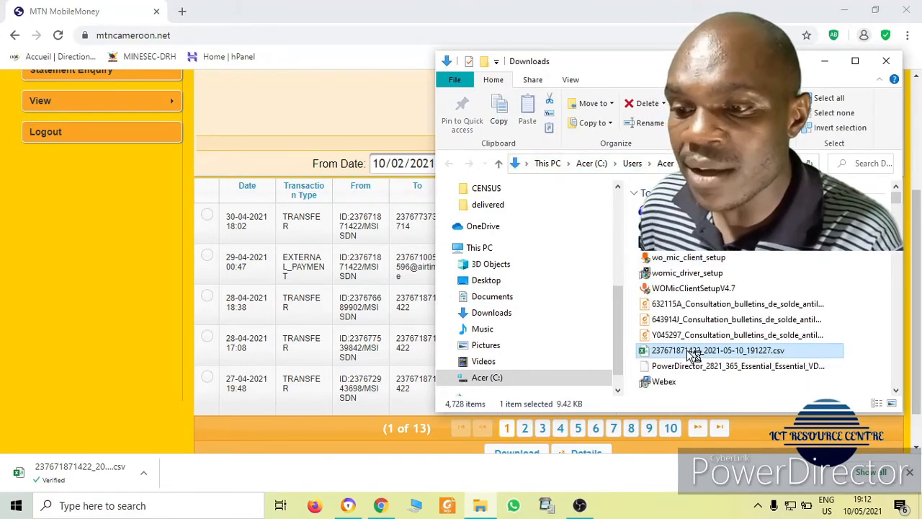
{"action": "double_click", "coordinate": [693, 353]}
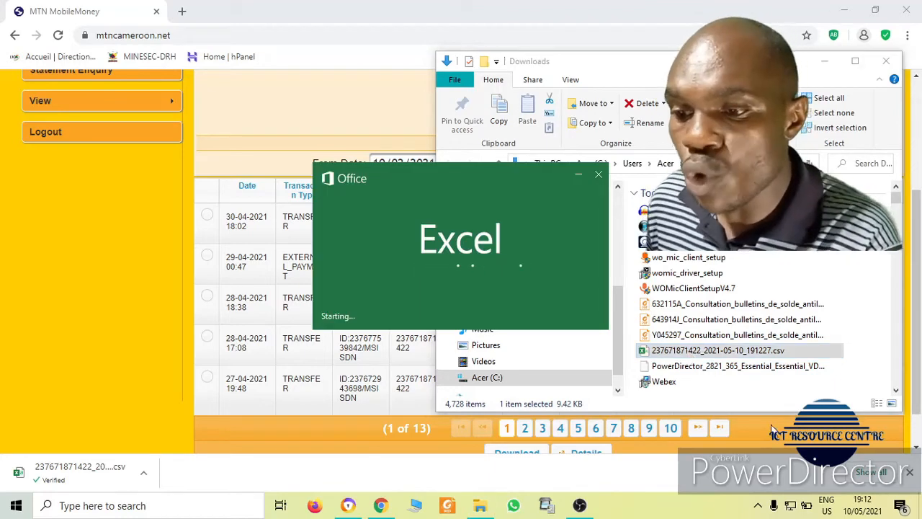
{"action": "left_click", "coordinate": [330, 308]}
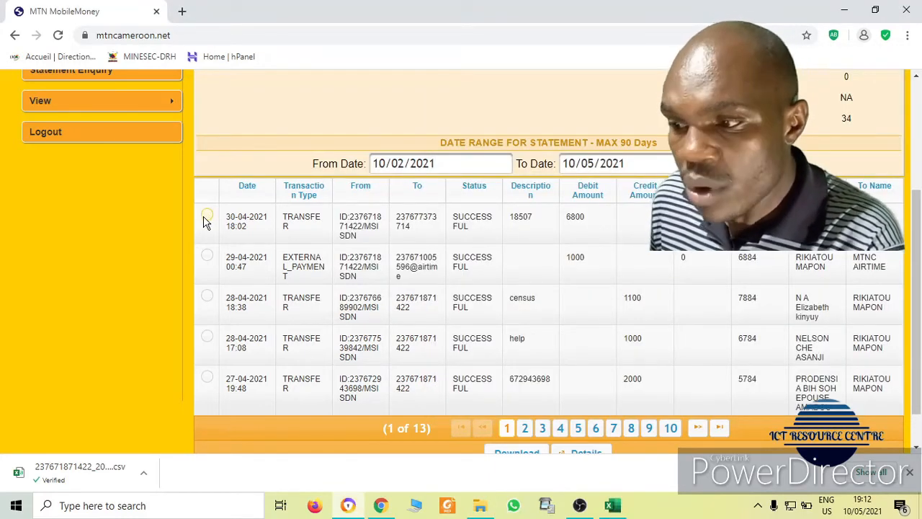
Select the 29-04-2021 EXTERNAL_PAYMENT of 1000 XAF and view its Transaction Details
{"action": "left_click", "coordinate": [207, 255]}
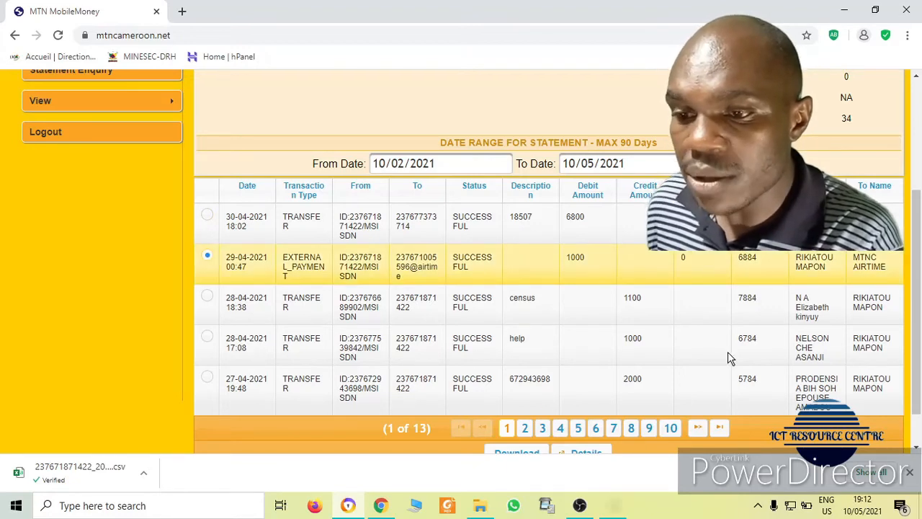
{"action": "scroll", "coordinate": [921, 338], "scroll_direction": "down", "scroll_amount": 2}
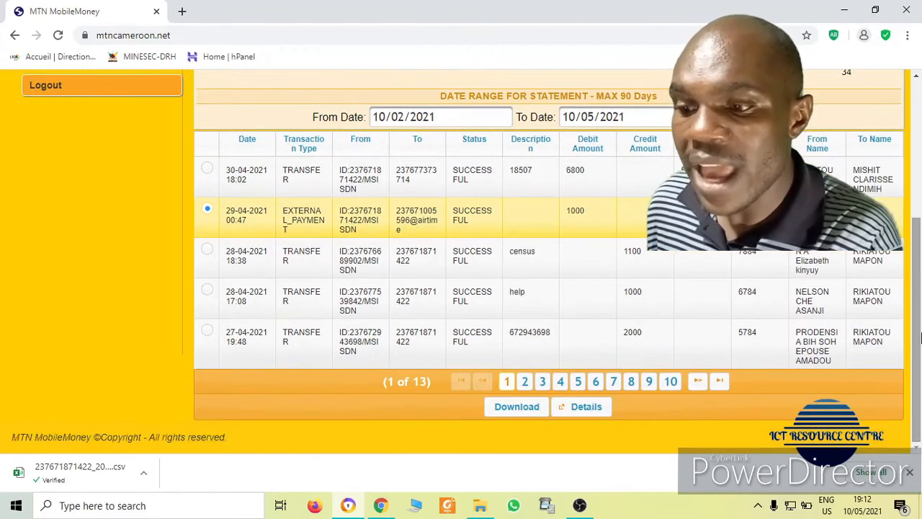
{"action": "left_click", "coordinate": [595, 409]}
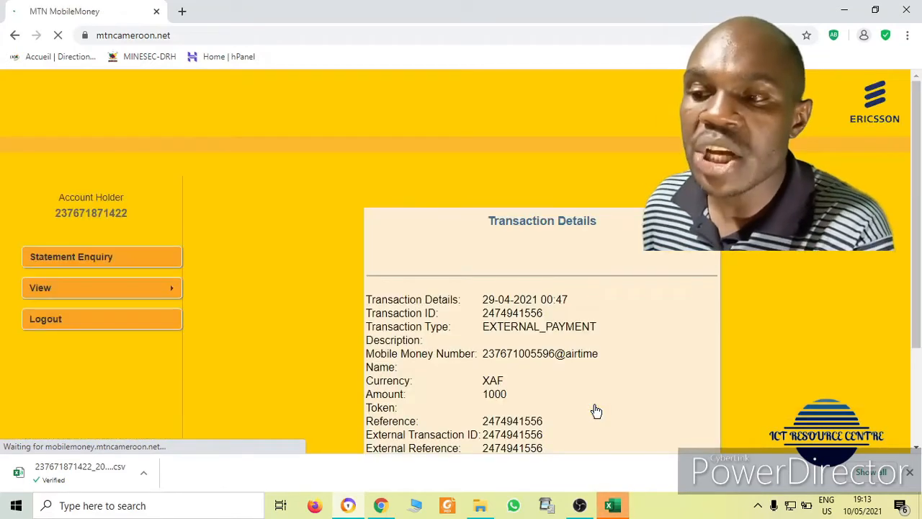
{"action": "scroll", "coordinate": [919, 191], "scroll_direction": "down", "scroll_amount": 2}
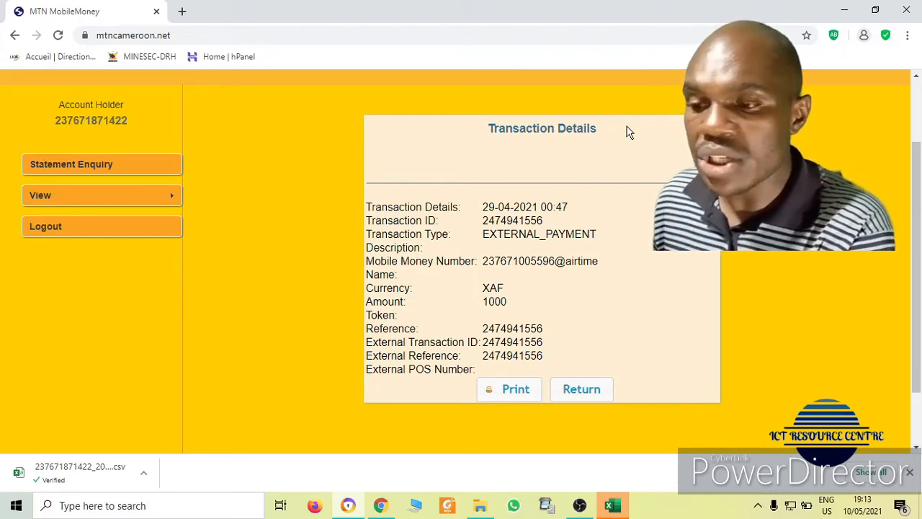
Return from Transaction Details to the statement page and log out from the left menu
{"action": "left_click", "coordinate": [582, 390]}
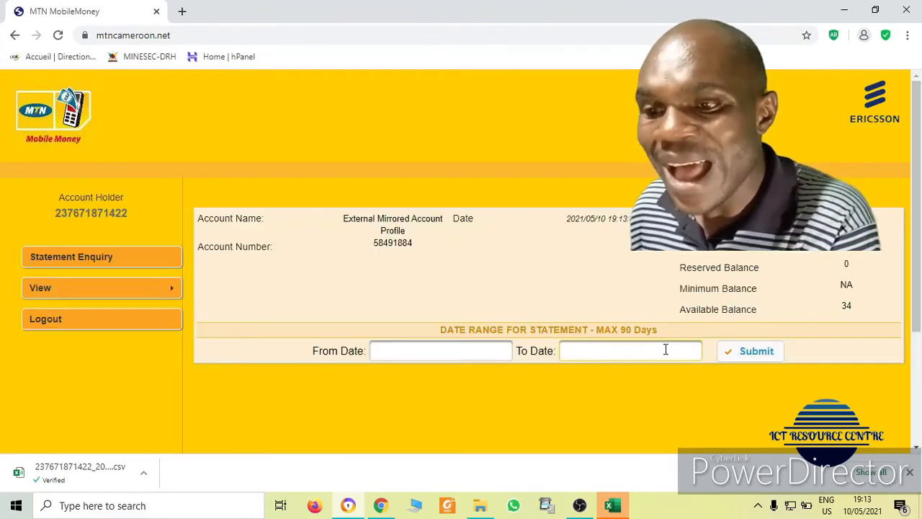
{"action": "left_click", "coordinate": [74, 323]}
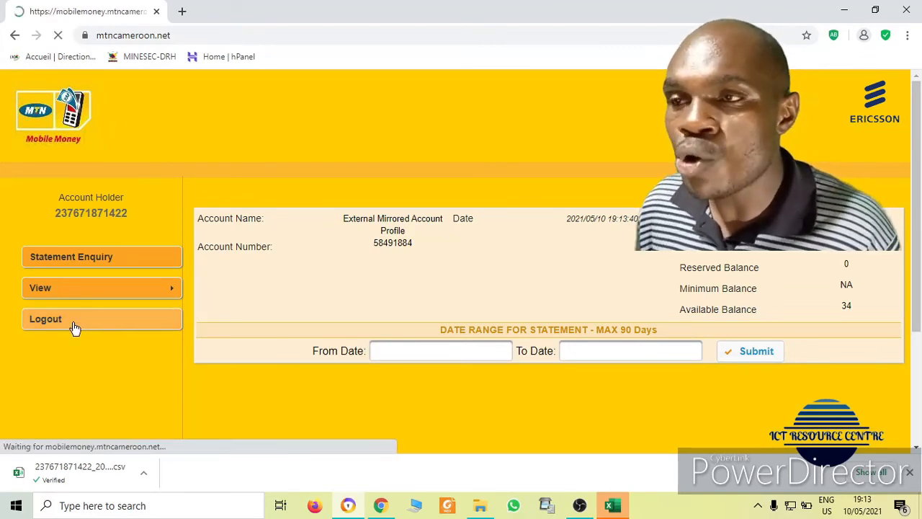